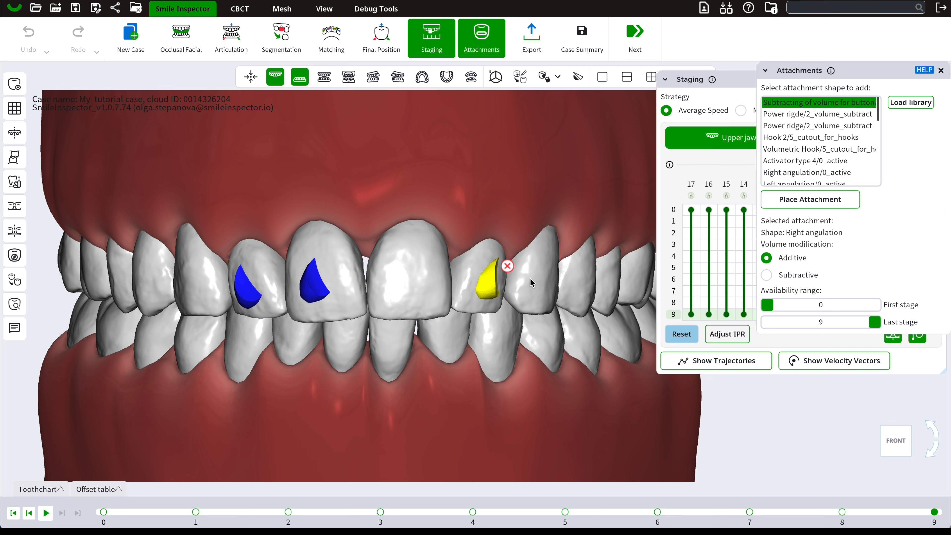
Set the first stage of the selected Right angulation attachment's availability range to 2.
{"action": "left_click", "coordinate": [862, 71]}
{"action": "left_click_drag", "start_coordinate": [861, 71], "coordinate": [706, 107]}
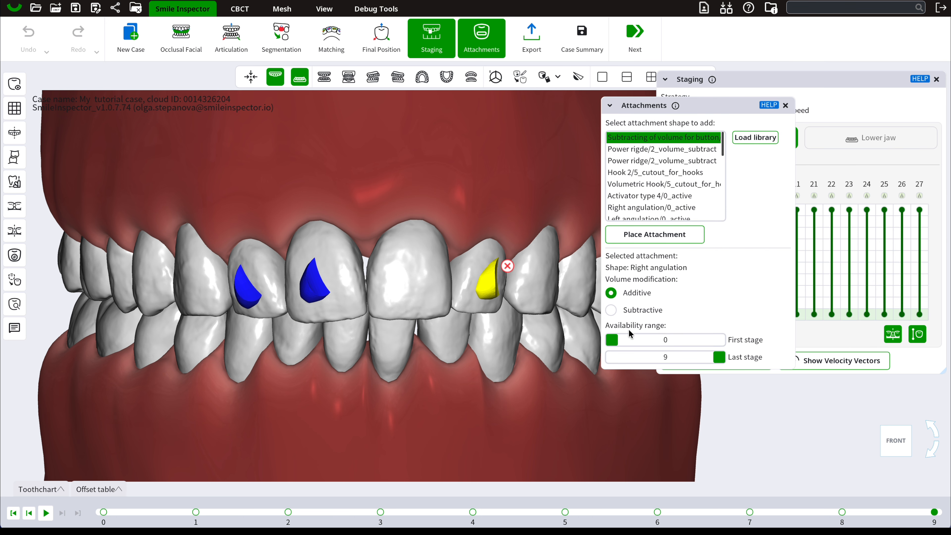
{"action": "left_click_drag", "start_coordinate": [617, 343], "coordinate": [636, 341]}
Review stages 0, 1, 2, 3 and 5 to check when the Right angulation attachment is present.
{"action": "left_click", "coordinate": [103, 512]}
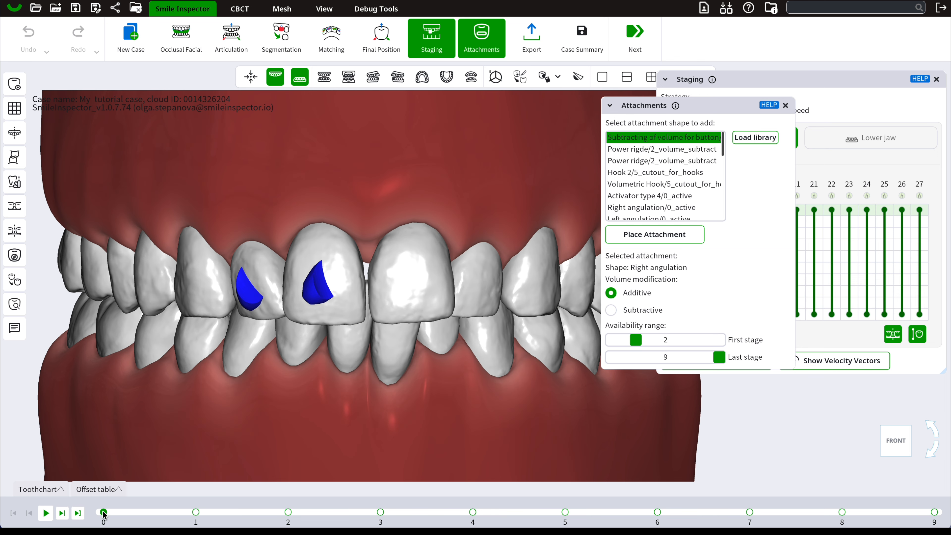
{"action": "left_click", "coordinate": [195, 513]}
{"action": "left_click", "coordinate": [287, 513]}
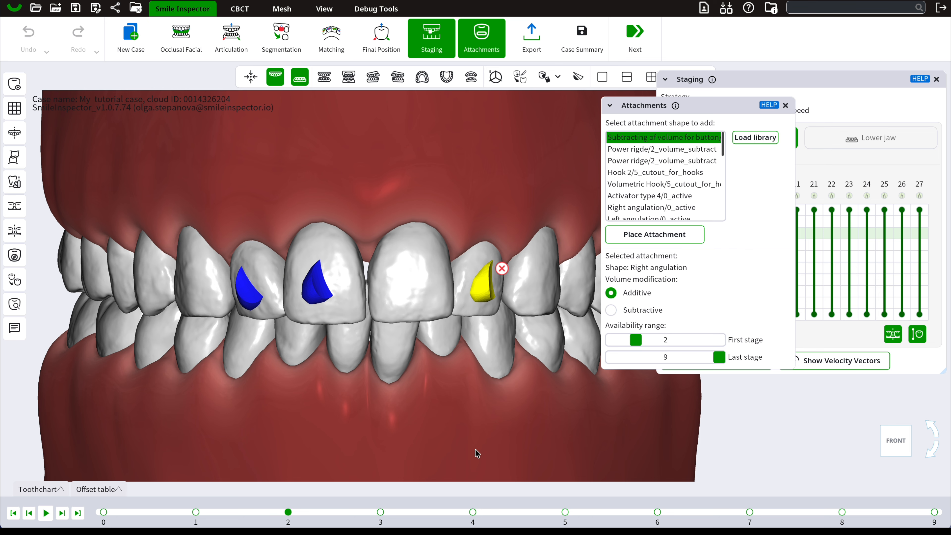
{"action": "left_click", "coordinate": [380, 511]}
{"action": "left_click", "coordinate": [566, 512]}
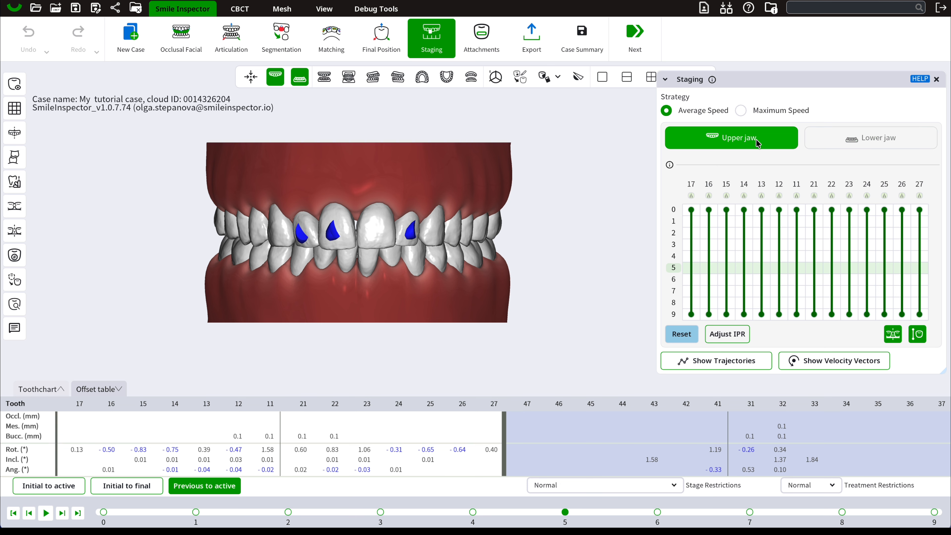
Switch the staging chart to the lower jaw and adjust its IPR timing automatically.
{"action": "left_click", "coordinate": [856, 145]}
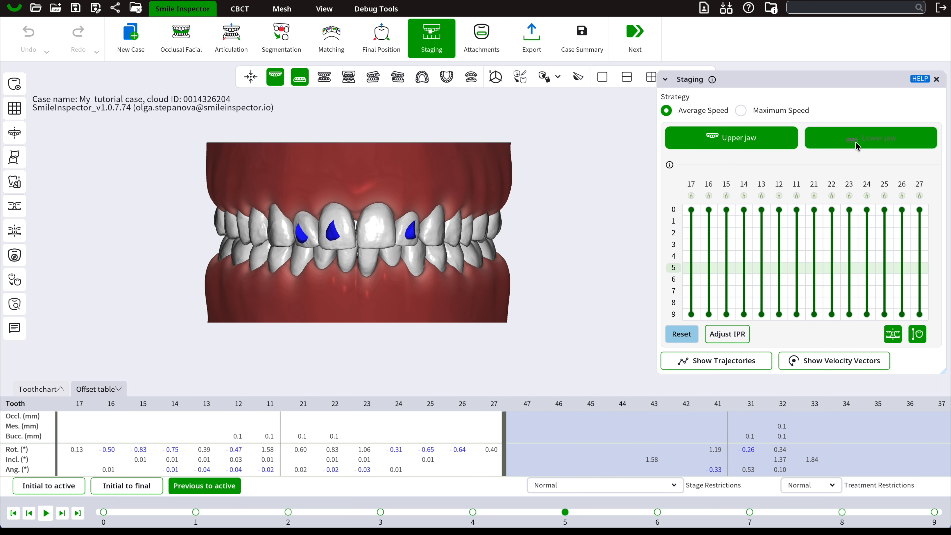
{"action": "left_click", "coordinate": [761, 136]}
{"action": "left_click", "coordinate": [842, 141]}
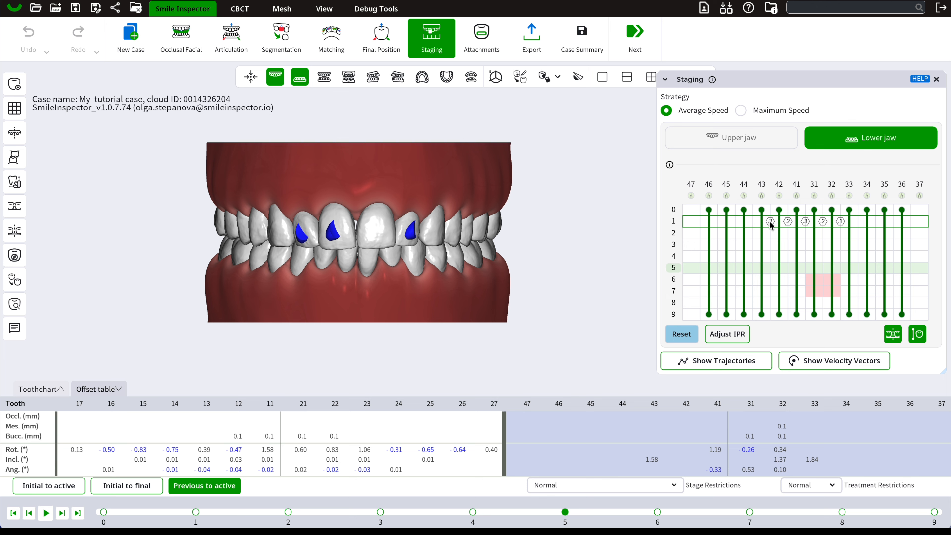
{"action": "mouse_move", "coordinate": [763, 221]}
{"action": "mouse_move", "coordinate": [771, 224]}
{"action": "left_mouse_down"}
{"action": "mouse_move", "coordinate": [769, 247]}
{"action": "mouse_move", "coordinate": [768, 218]}
{"action": "left_mouse_up"}
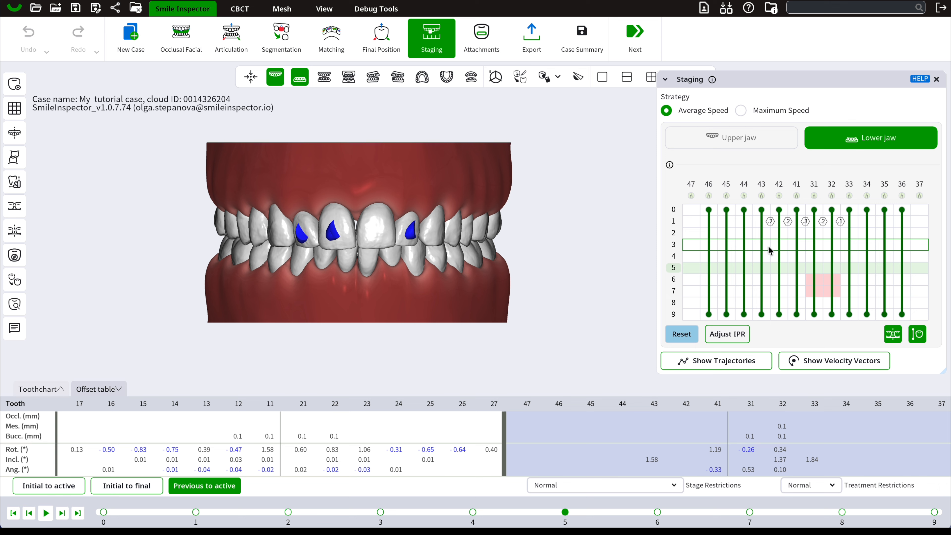
{"action": "left_click", "coordinate": [728, 335]}
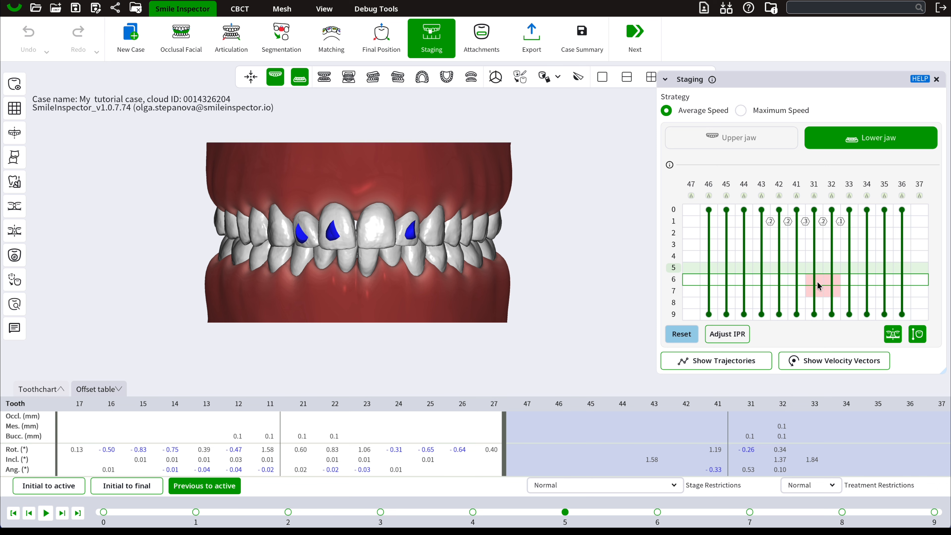
{"action": "left_click", "coordinate": [726, 333]}
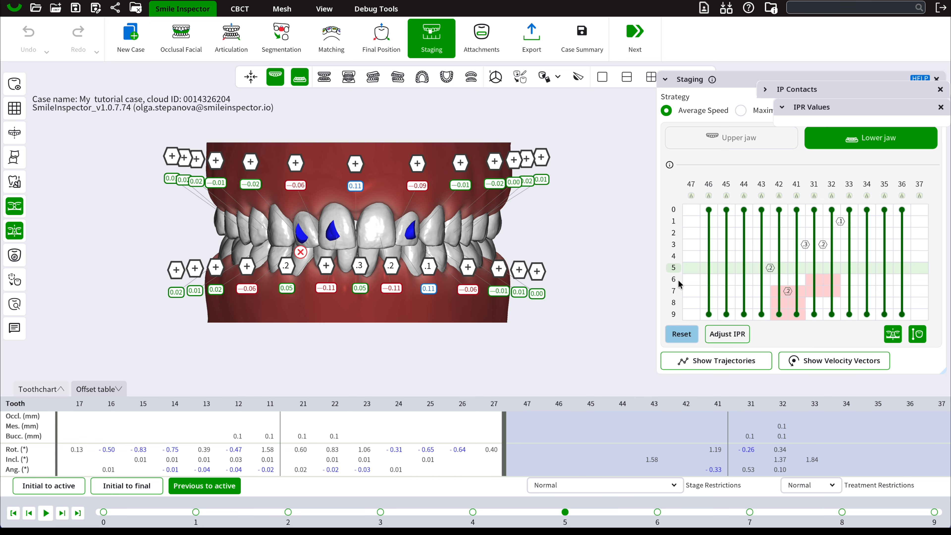
{"action": "left_click", "coordinate": [687, 280]}
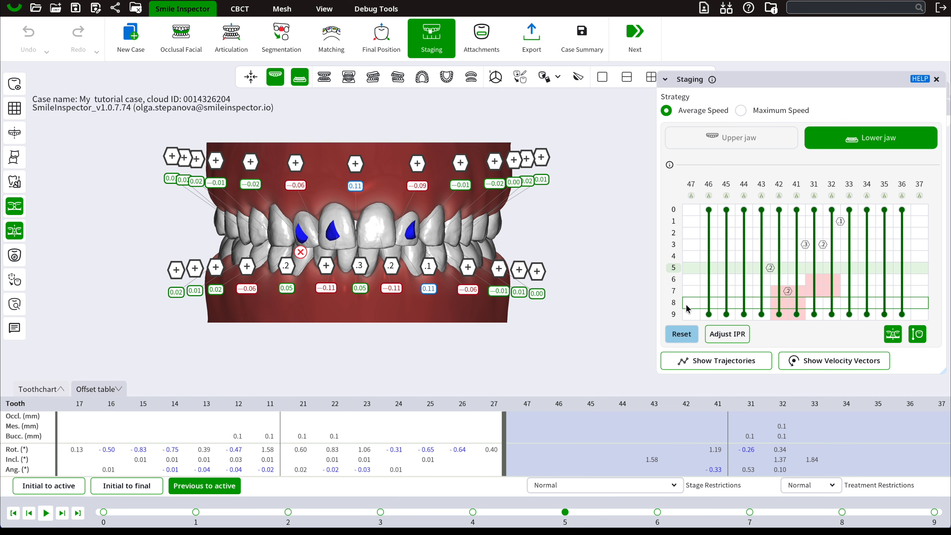
Move the IPR between teeth 42 and 41 to stage 5, and add 0.2 IPR between teeth 31 and 32 at stage 6.
{"action": "left_click", "coordinate": [657, 512]}
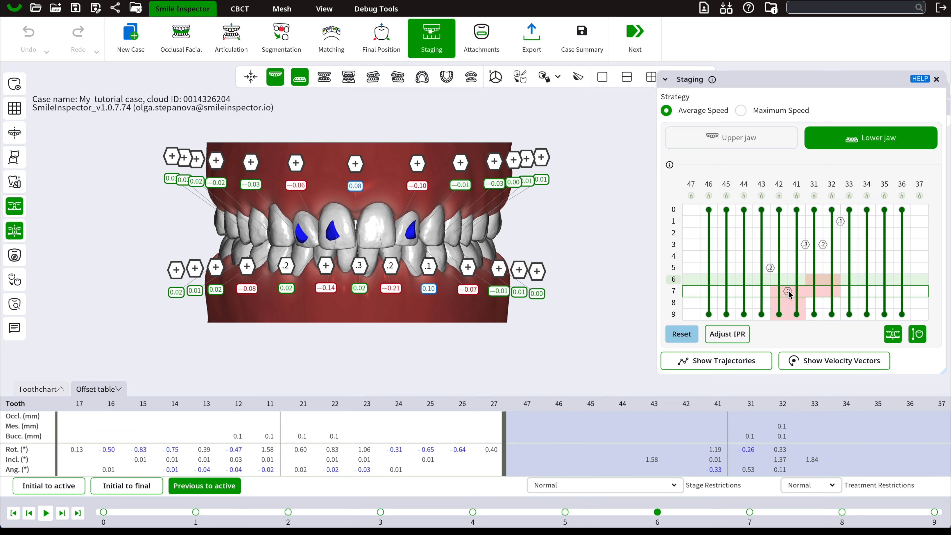
{"action": "left_click_drag", "start_coordinate": [788, 292], "coordinate": [788, 268]}
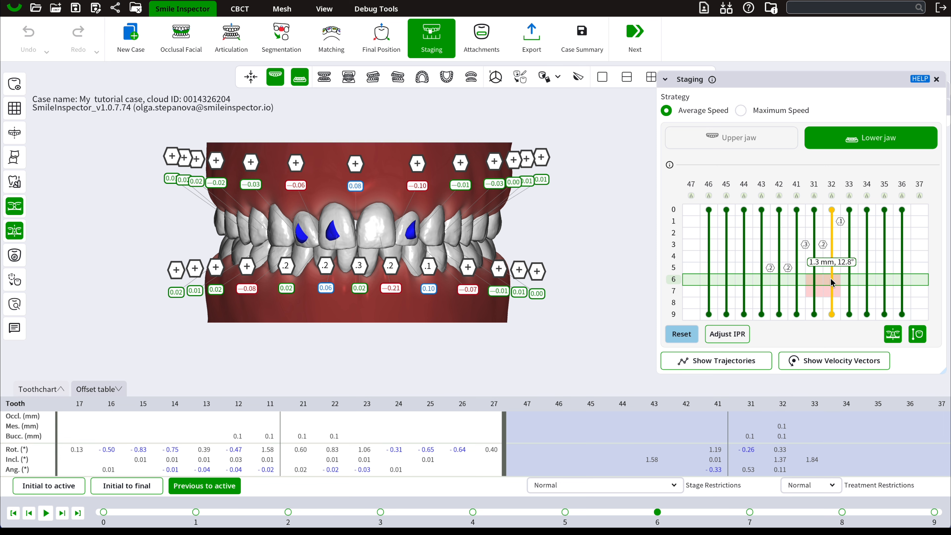
{"action": "left_click", "coordinate": [390, 268]}
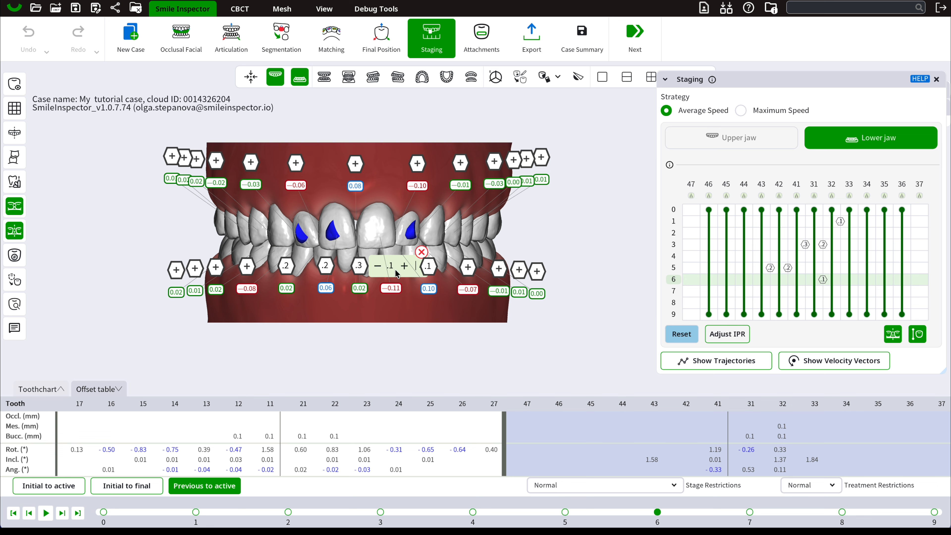
{"action": "left_click", "coordinate": [400, 297]}
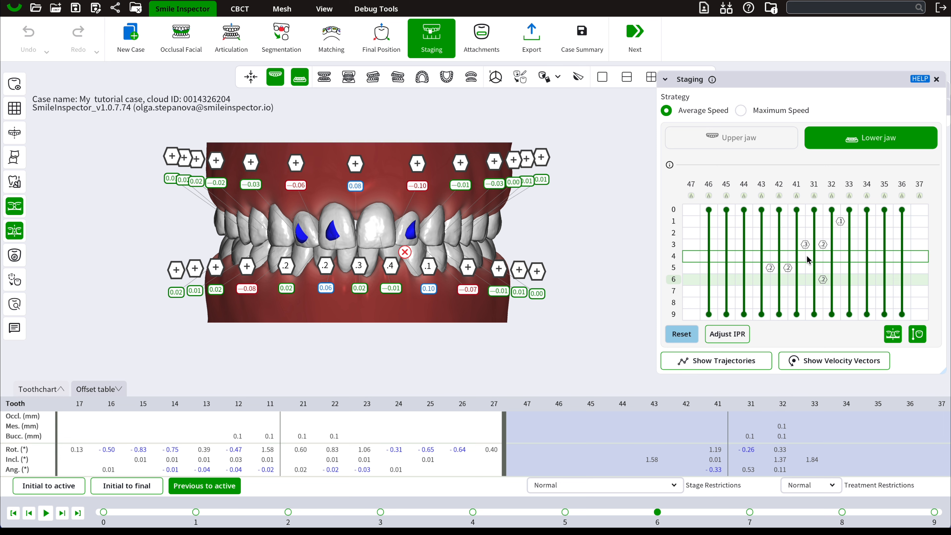
Hide the IPR values and interproximal contact values on the 3D model.
{"action": "left_click", "coordinate": [17, 235]}
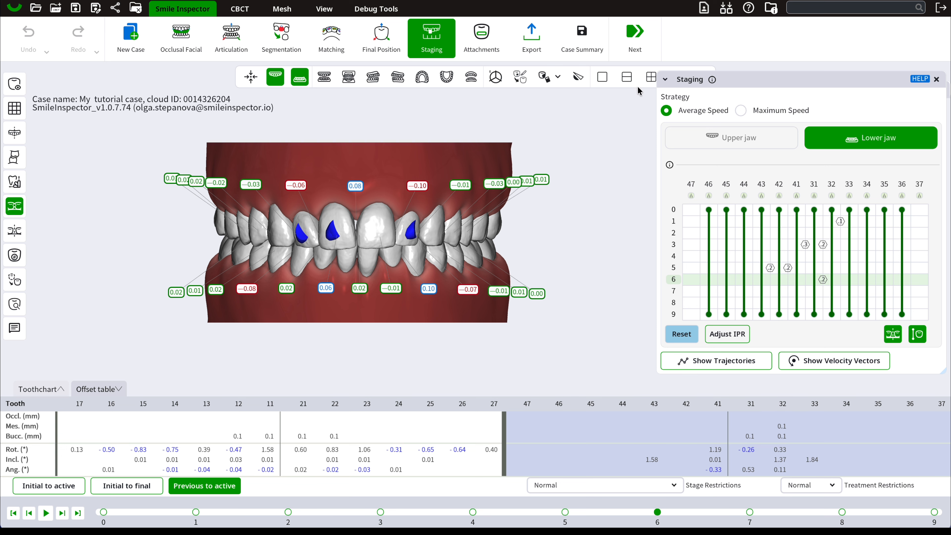
{"action": "left_click", "coordinate": [14, 206]}
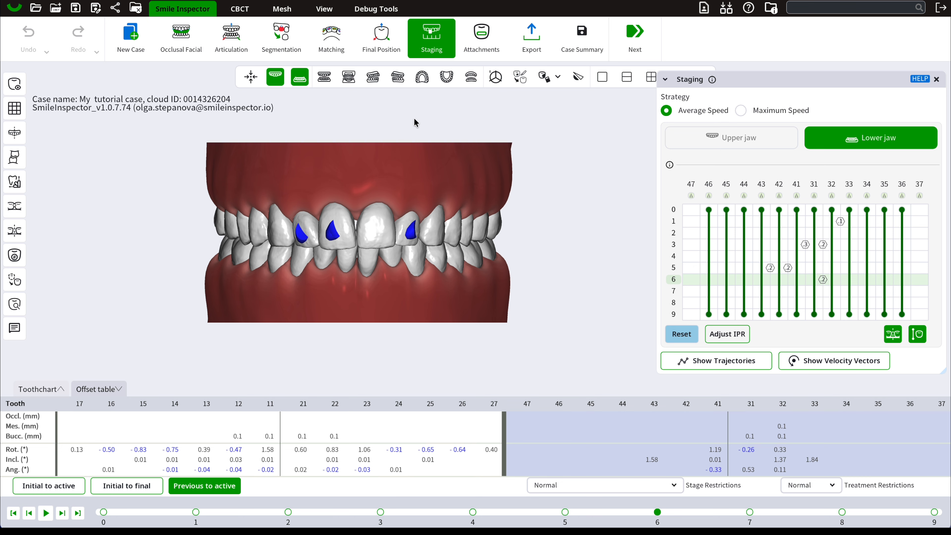
{"action": "left_click_drag", "start_coordinate": [815, 78], "coordinate": [806, 79]}
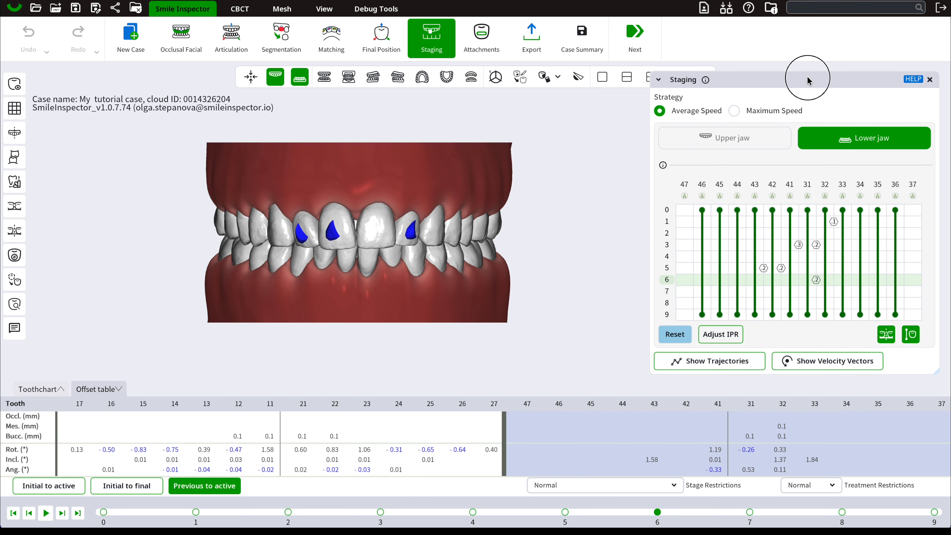
Split tooth 41's staging line into separate movement (M) and rotation (R) lines.
{"action": "left_click", "coordinate": [771, 196]}
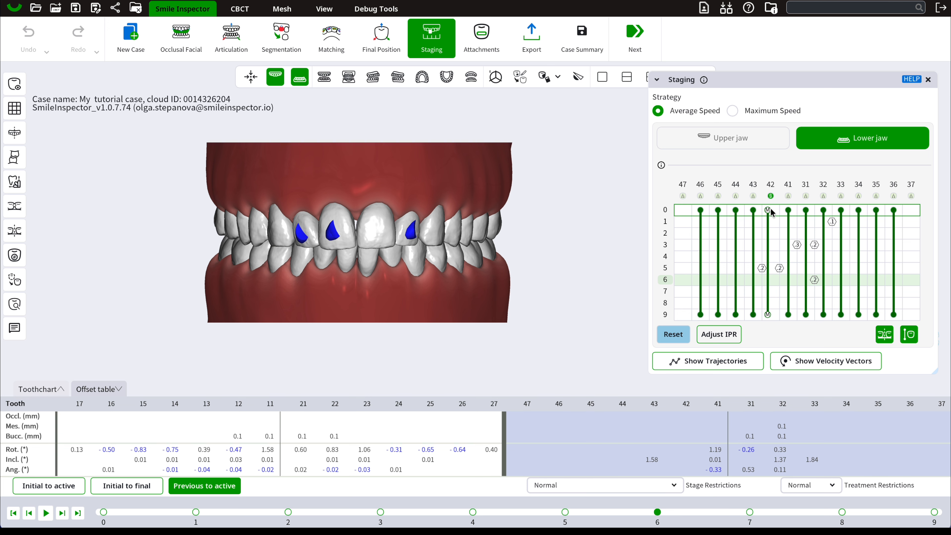
{"action": "left_click", "coordinate": [771, 196]}
{"action": "left_click", "coordinate": [789, 196]}
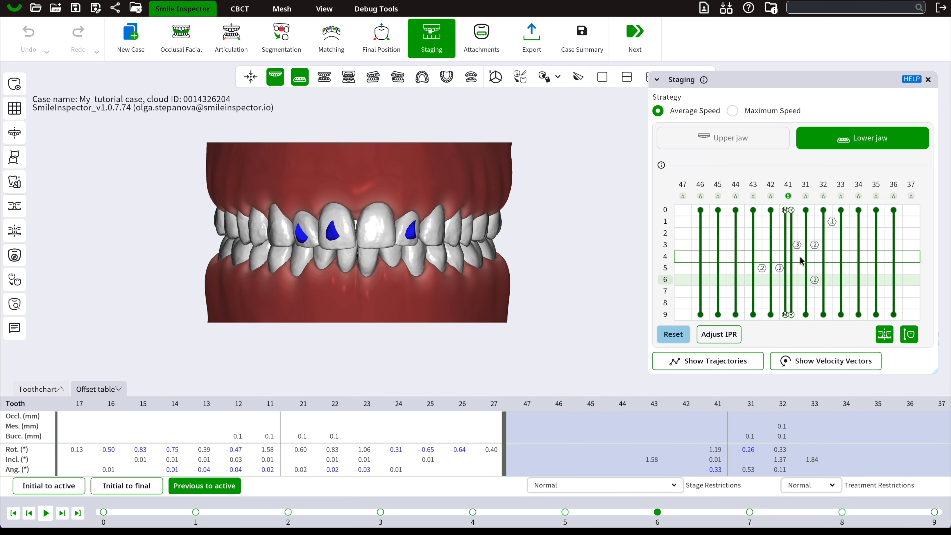
Try delaying tooth 41's rotation to start at stage 3, and return it to stages 0 through 9.
{"action": "left_click_drag", "start_coordinate": [791, 210], "coordinate": [790, 245]}
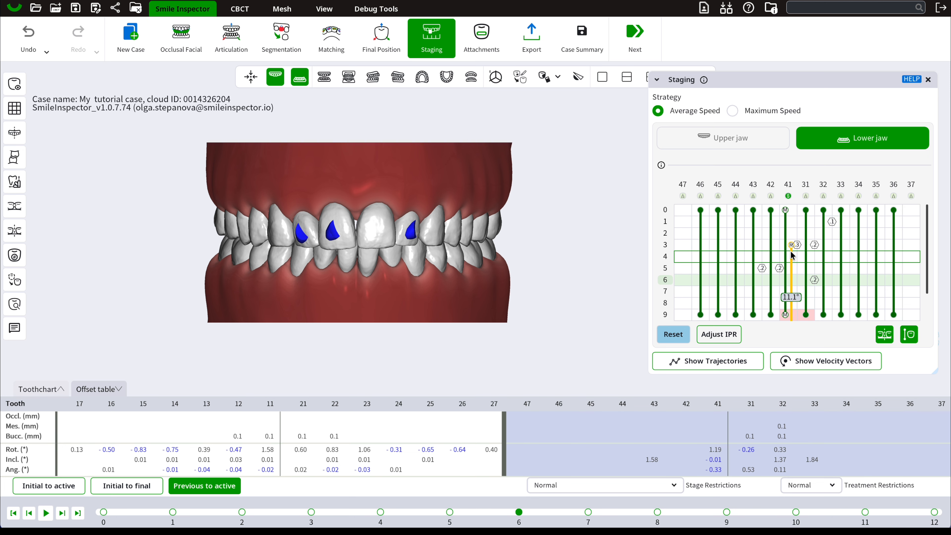
{"action": "scroll", "coordinate": [795, 280], "scroll_direction": "down", "scroll_amount": 1}
{"action": "left_click_drag", "start_coordinate": [791, 314], "coordinate": [792, 282]}
{"action": "scroll", "coordinate": [792, 262], "scroll_direction": "up", "scroll_amount": 1}
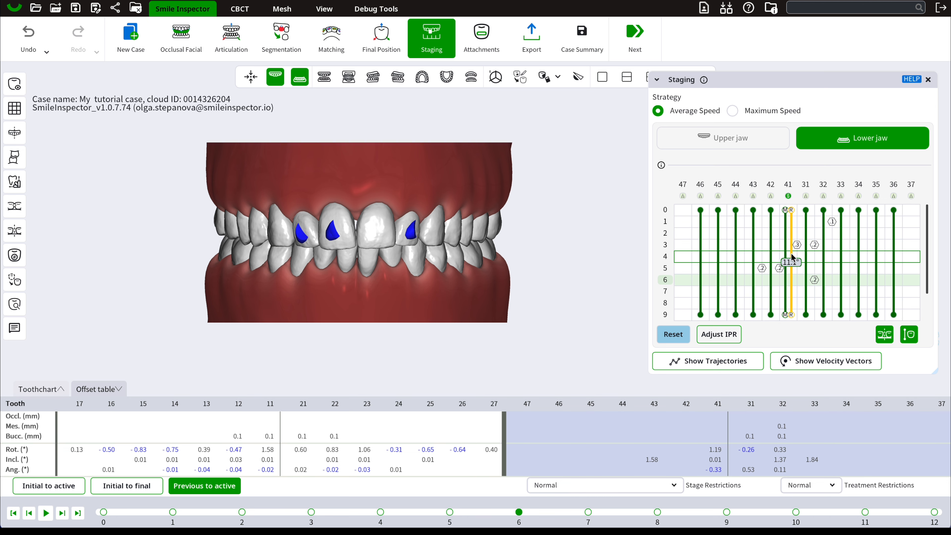
{"action": "scroll", "coordinate": [794, 262], "scroll_direction": "down", "scroll_amount": 1}
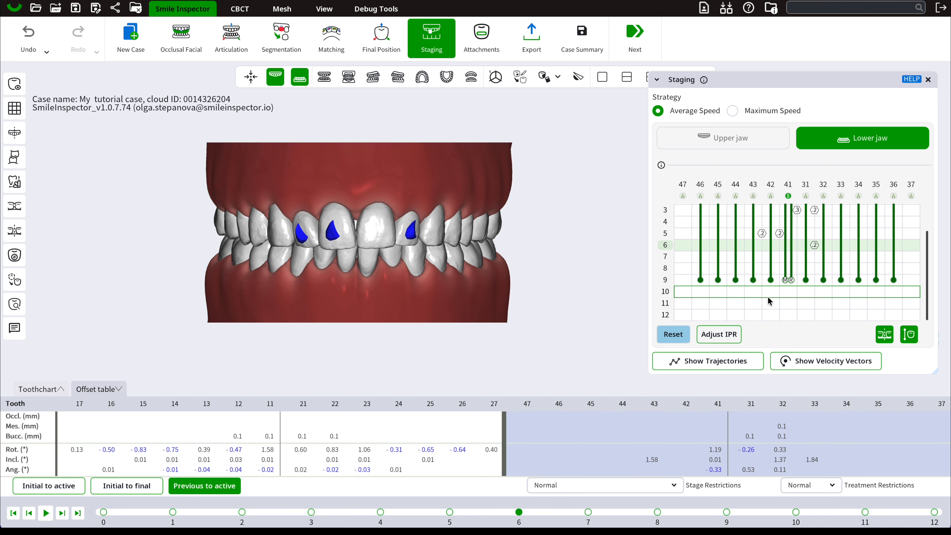
{"action": "left_click", "coordinate": [790, 281]}
{"action": "mouse_move", "coordinate": [791, 283]}
{"action": "left_mouse_down"}
{"action": "mouse_move", "coordinate": [791, 315]}
{"action": "mouse_move", "coordinate": [790, 280]}
{"action": "left_mouse_up"}
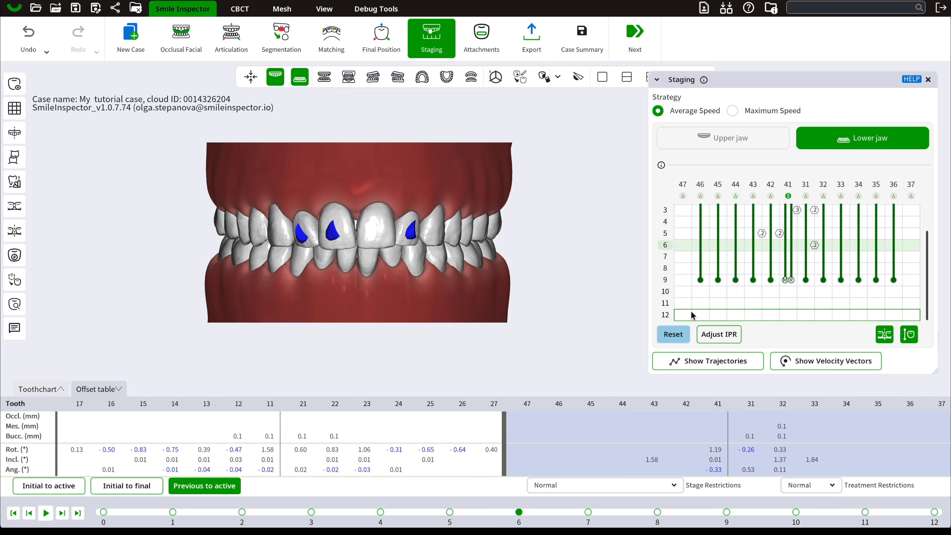
Delete two of the empty stages after stage 9 in the lower jaw's staging chart.
{"action": "right_click", "coordinate": [689, 302]}
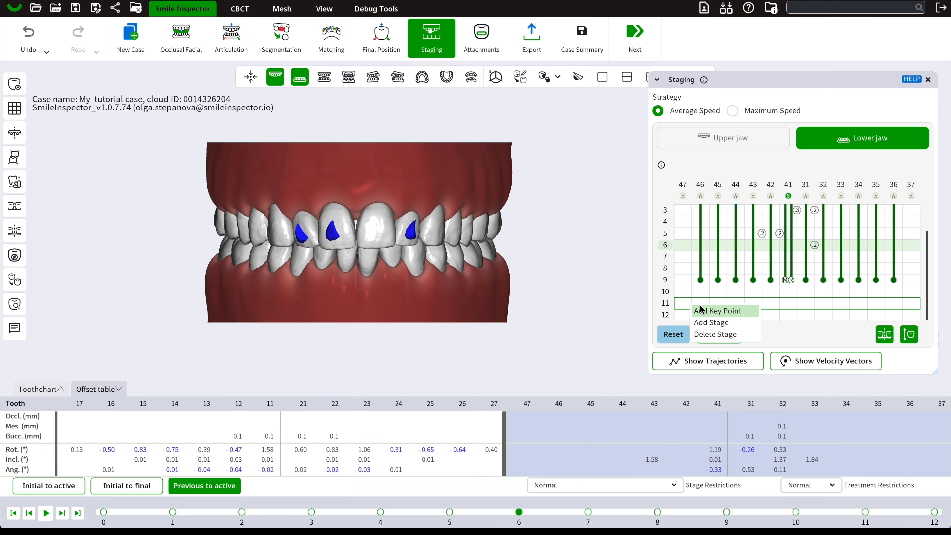
{"action": "left_click", "coordinate": [720, 333]}
{"action": "right_click", "coordinate": [714, 301]}
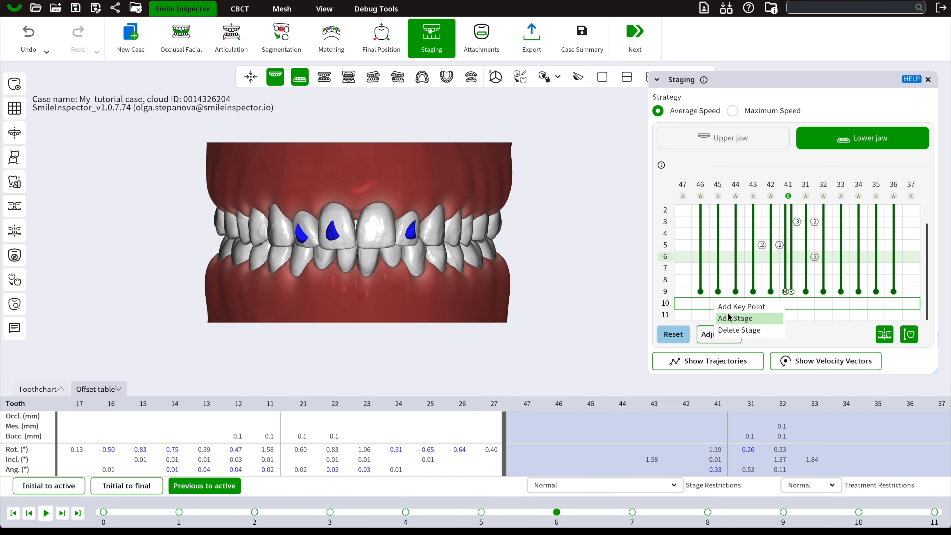
{"action": "left_click", "coordinate": [734, 330]}
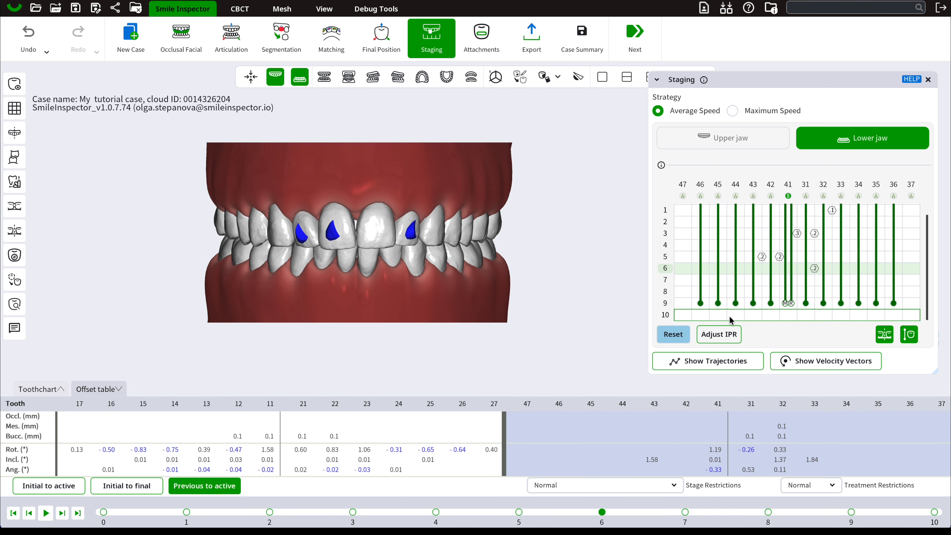
Delete stage 8 to shorten the tooth movements by one stage.
{"action": "right_click", "coordinate": [730, 315]}
{"action": "right_click", "coordinate": [716, 313]}
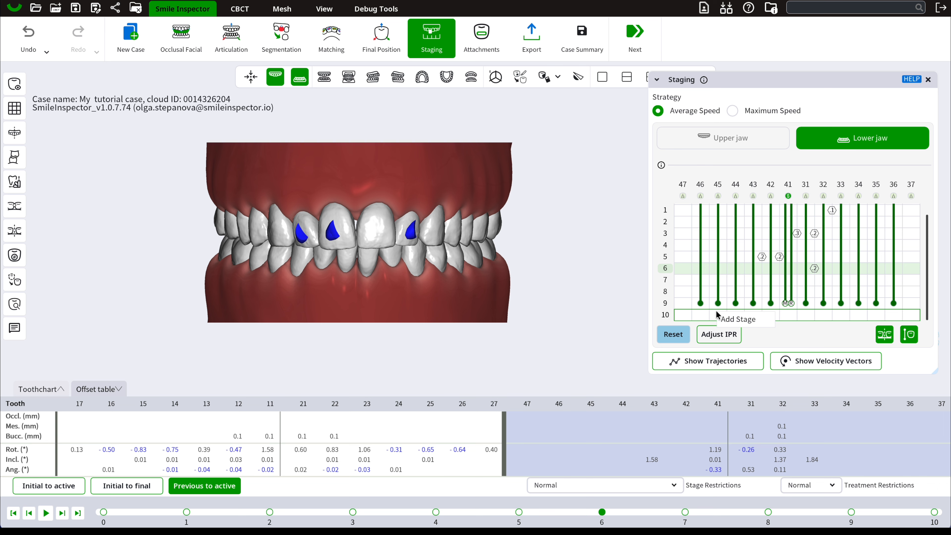
{"action": "right_click", "coordinate": [685, 295]}
{"action": "left_click", "coordinate": [705, 325]}
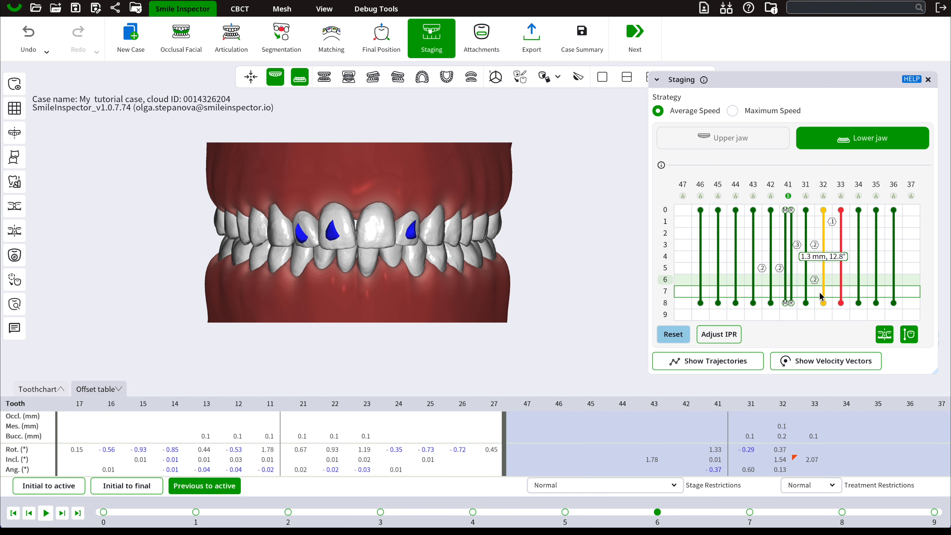
Try to extend tooth 33's movement so it runs from stage 0 through stage 9.
{"action": "left_click", "coordinate": [842, 304]}
{"action": "left_click_drag", "start_coordinate": [843, 305], "coordinate": [842, 316]}
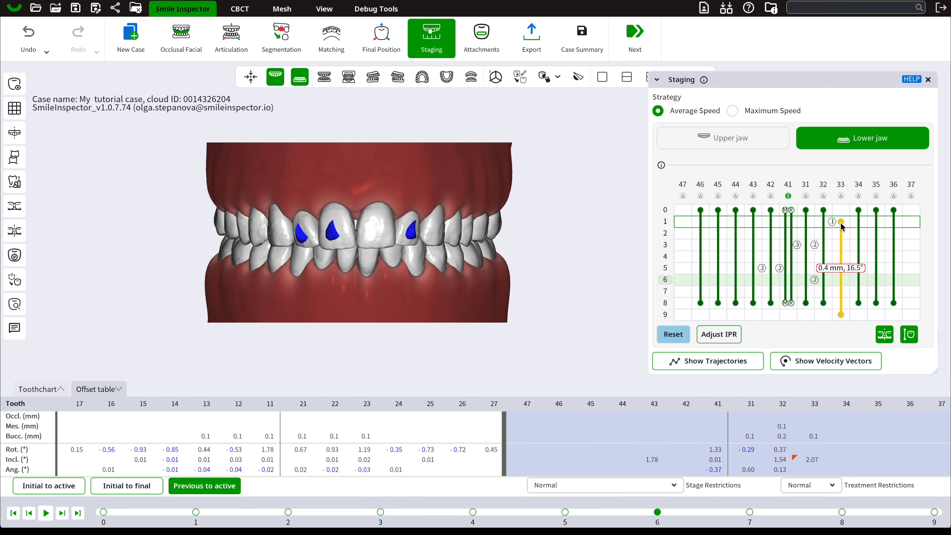
{"action": "left_click_drag", "start_coordinate": [842, 224], "coordinate": [841, 211]}
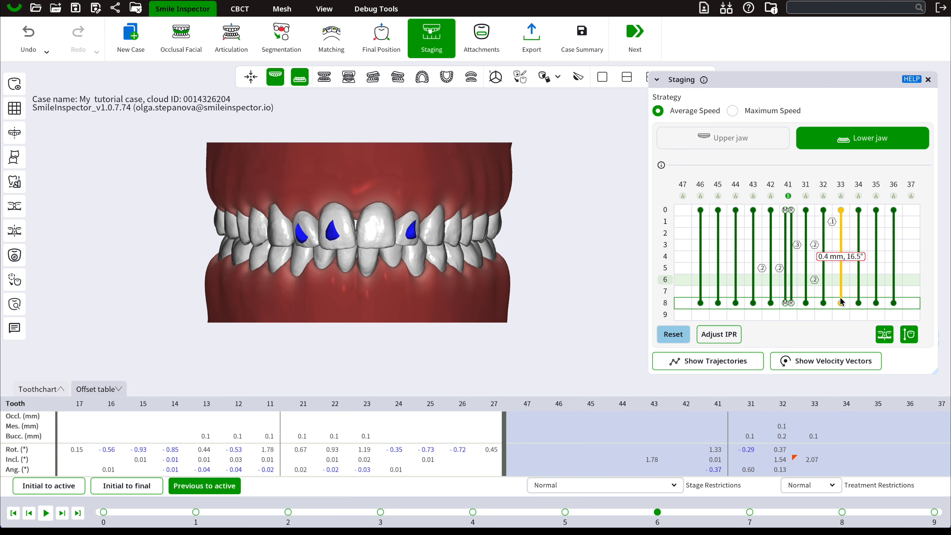
{"action": "left_click_drag", "start_coordinate": [841, 301], "coordinate": [842, 314]}
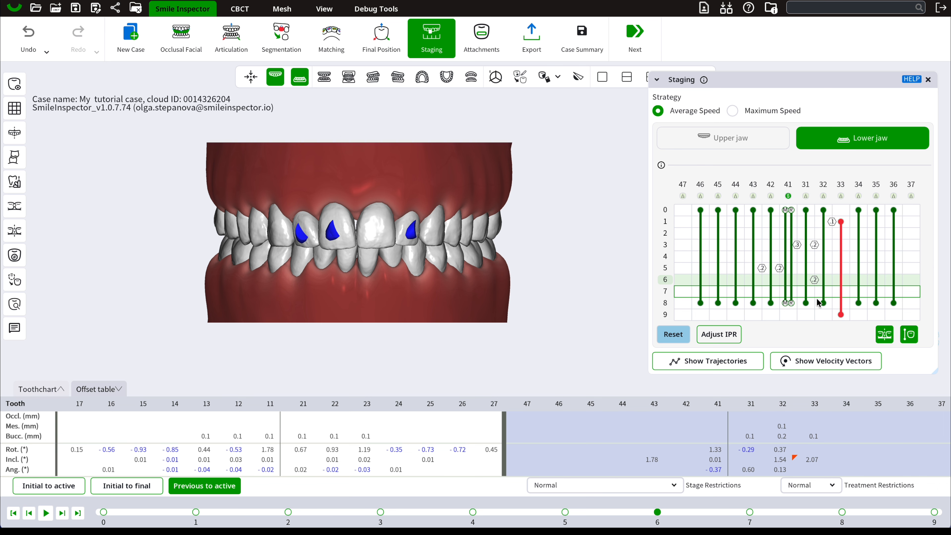
{"action": "left_click_drag", "start_coordinate": [823, 303], "coordinate": [823, 303]}
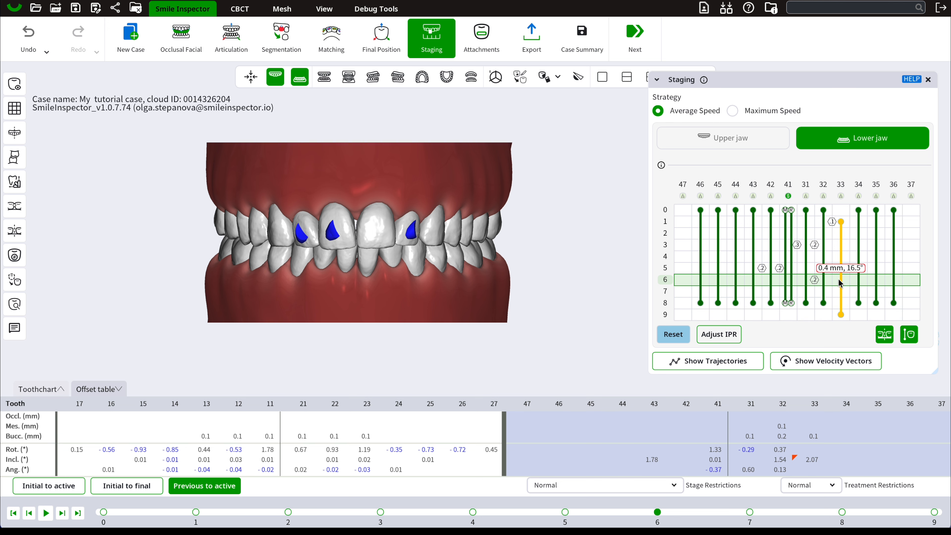
{"action": "left_click_drag", "start_coordinate": [844, 225], "coordinate": [842, 214]}
Check the upper jaw's staging chart, and add a stage at stage 4 in the lower jaw's chart.
{"action": "left_click", "coordinate": [721, 139]}
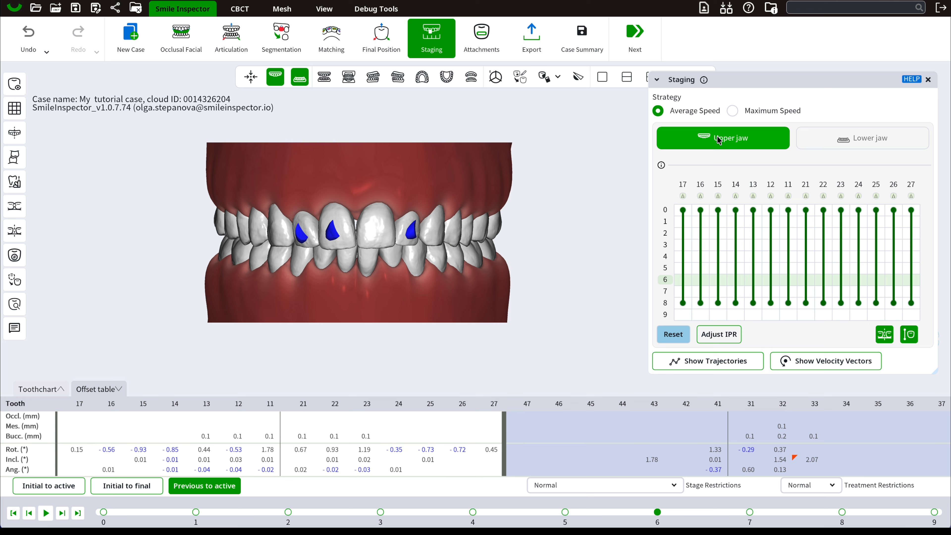
{"action": "left_click", "coordinate": [850, 137]}
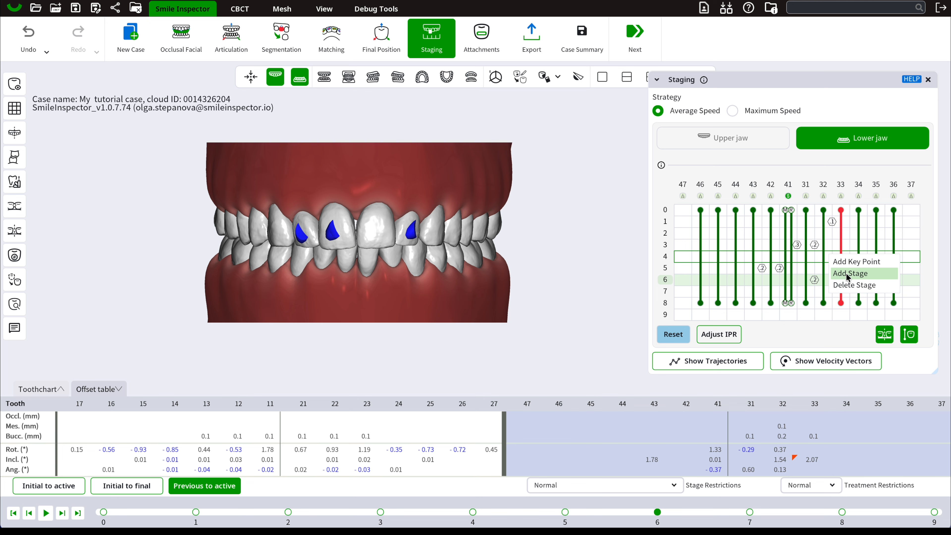
{"action": "left_click", "coordinate": [848, 273]}
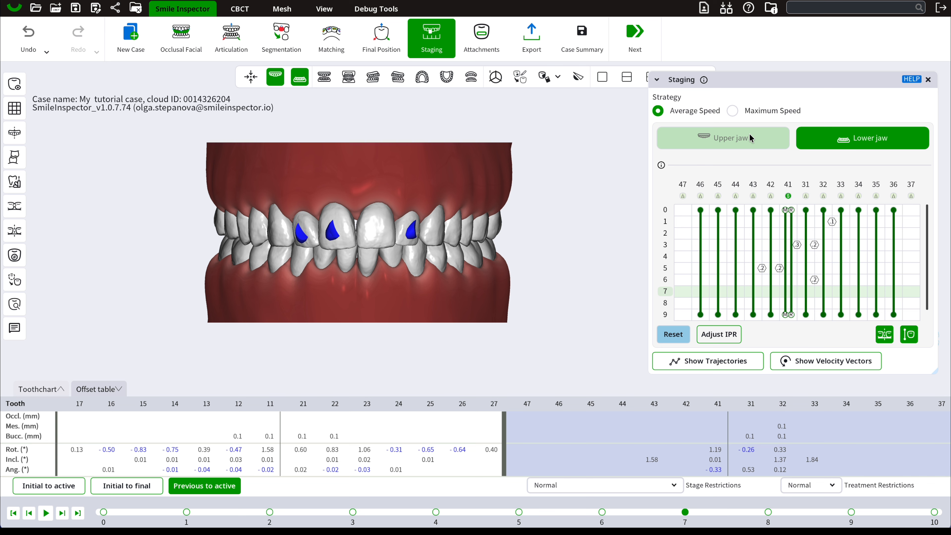
Add a key point at stage 4 on tooth 14's movement in the upper jaw's staging chart.
{"action": "left_click", "coordinate": [740, 139]}
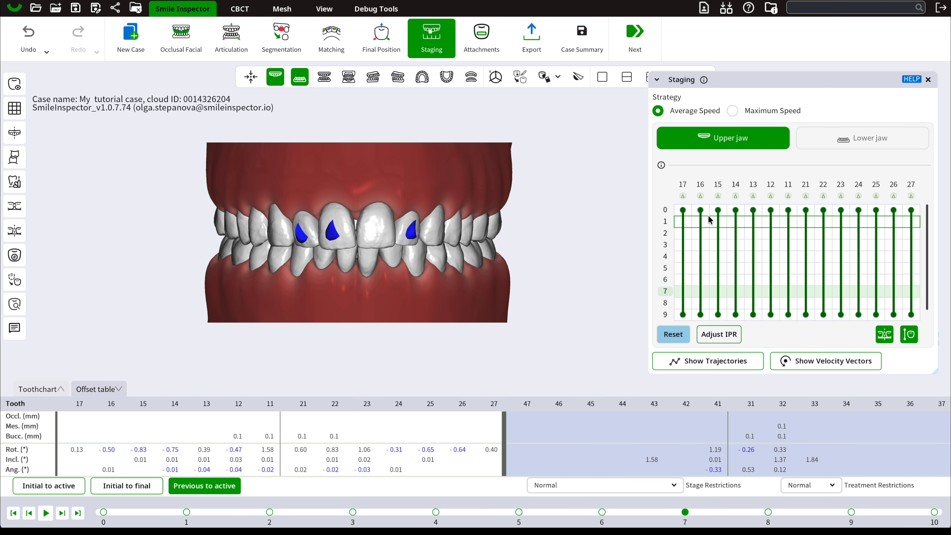
{"action": "left_click", "coordinate": [735, 222]}
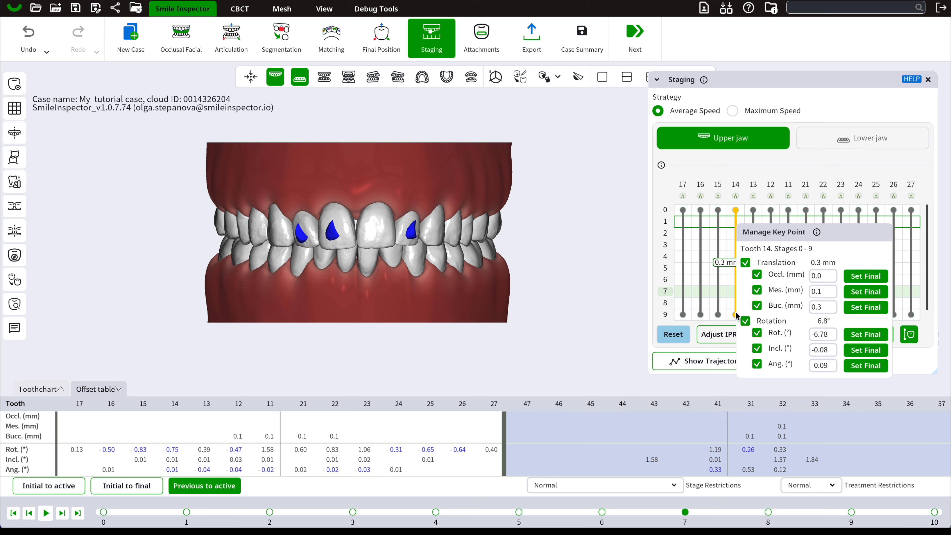
{"action": "left_click", "coordinate": [728, 285]}
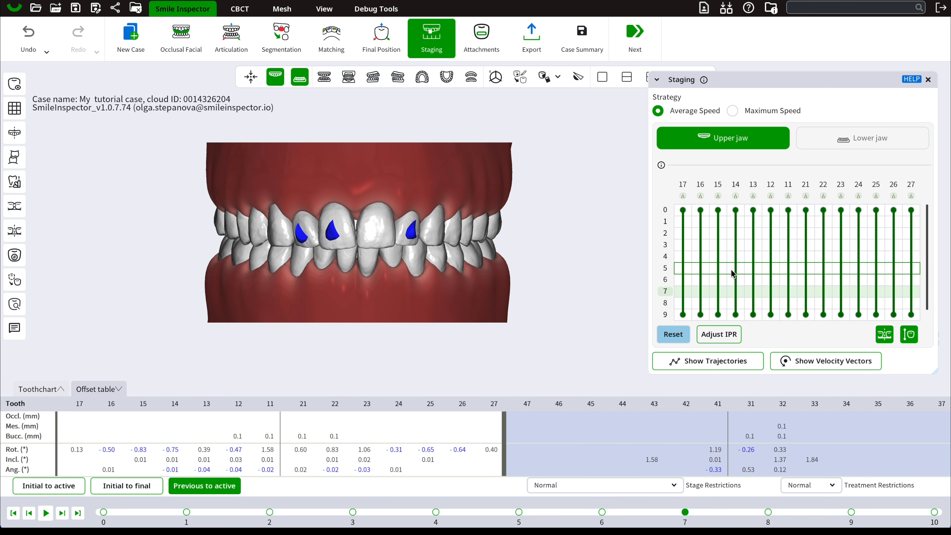
{"action": "right_click", "coordinate": [731, 254]}
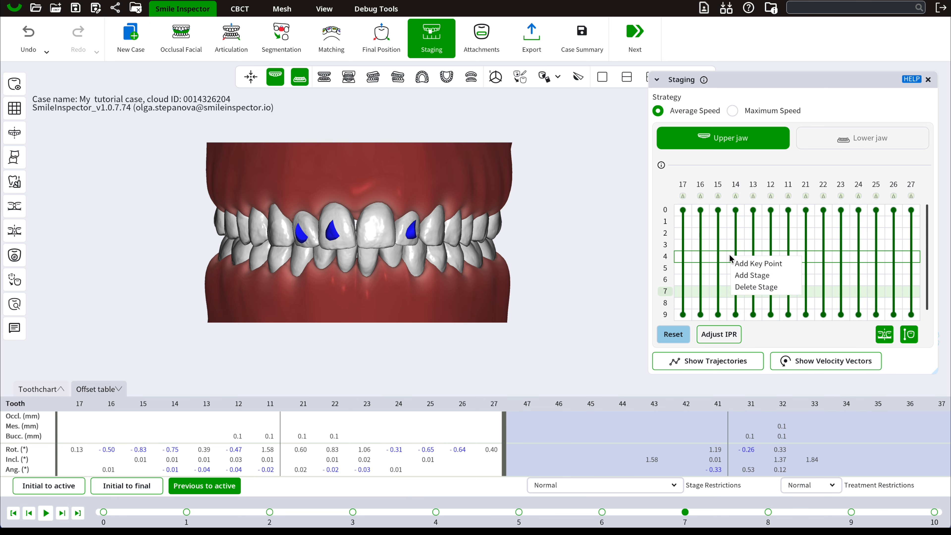
{"action": "left_click", "coordinate": [746, 262]}
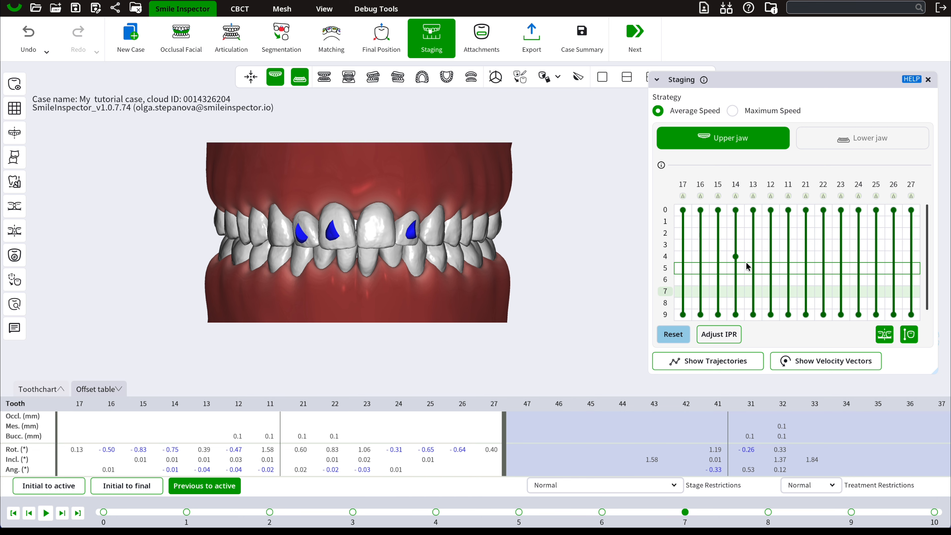
For tooth 14's stages 0–4, remove the rotation and set the mesial and buccal movements to their final values.
{"action": "left_click", "coordinate": [735, 233]}
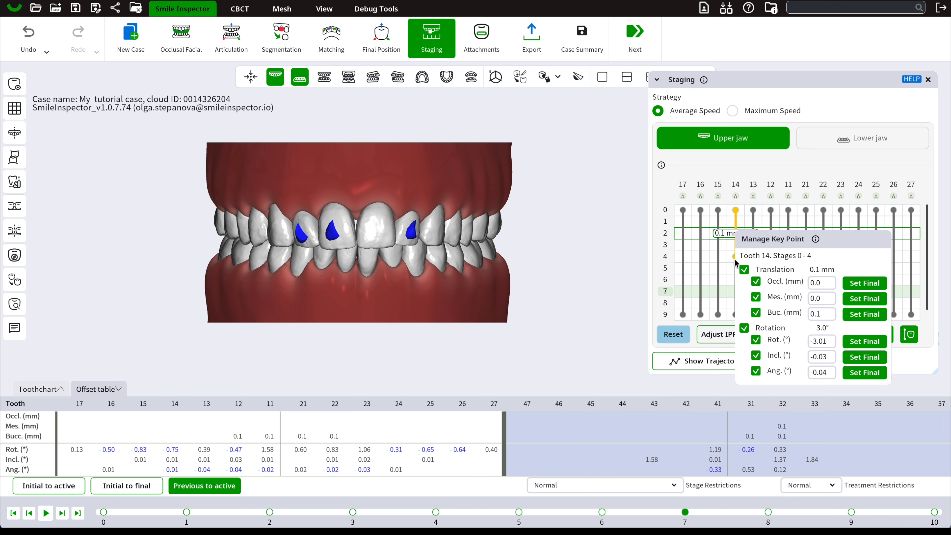
{"action": "left_click", "coordinate": [744, 328]}
{"action": "left_click", "coordinate": [744, 328]}
{"action": "left_click", "coordinate": [866, 299]}
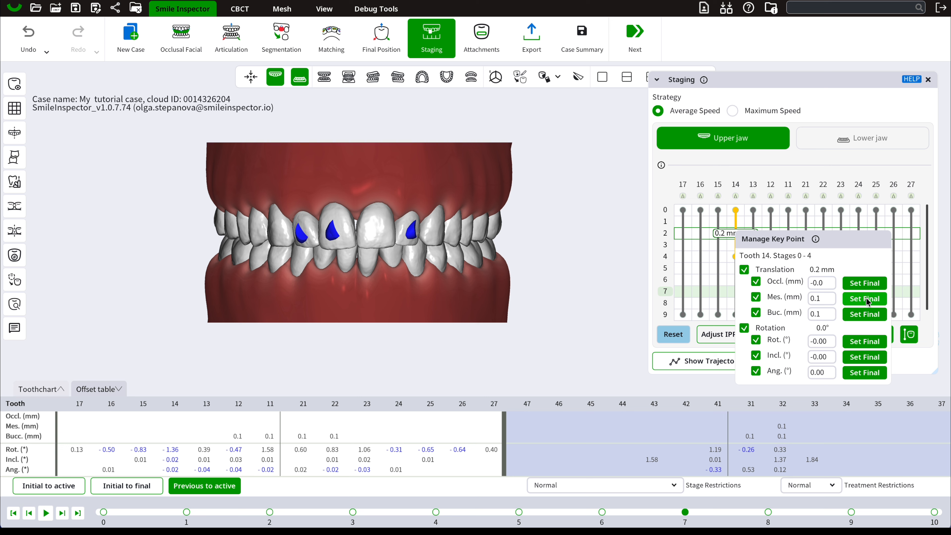
{"action": "left_click", "coordinate": [868, 314]}
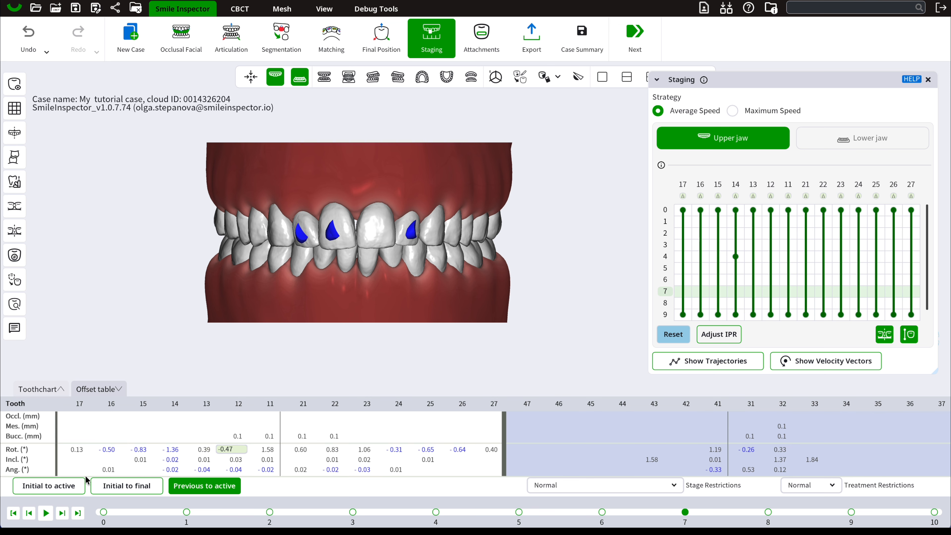
Review the tooth offsets from initial to final, from initial to active at stage 5, and from previous to active stage.
{"action": "left_click", "coordinate": [119, 487]}
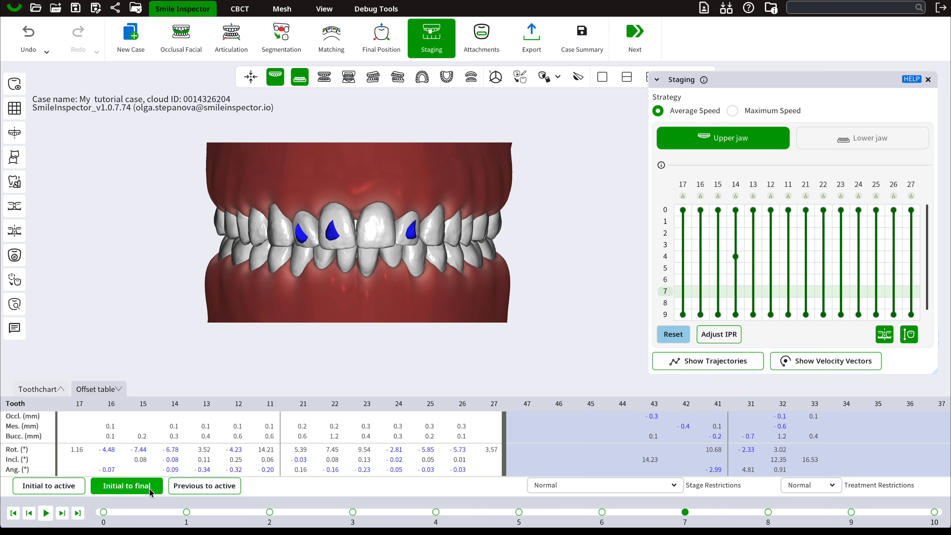
{"action": "left_click", "coordinate": [59, 487]}
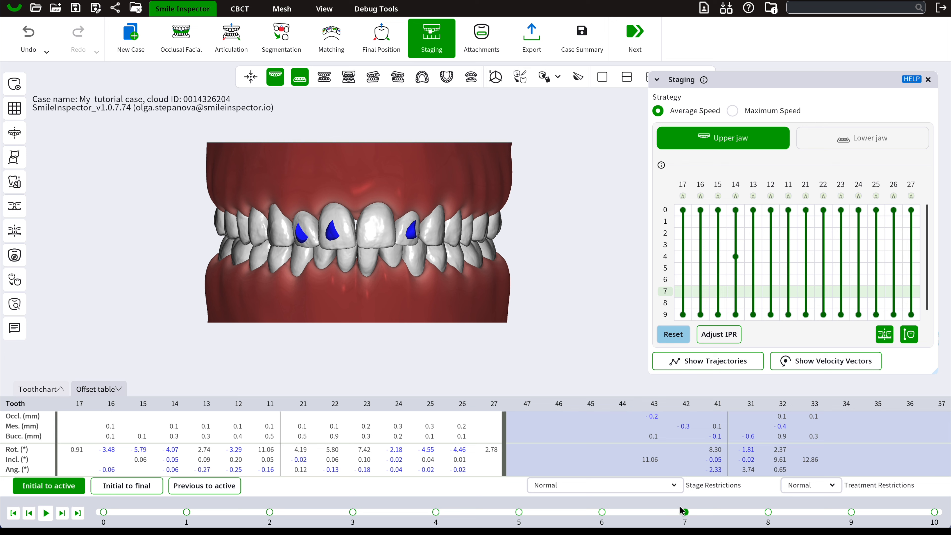
{"action": "left_click", "coordinate": [519, 512]}
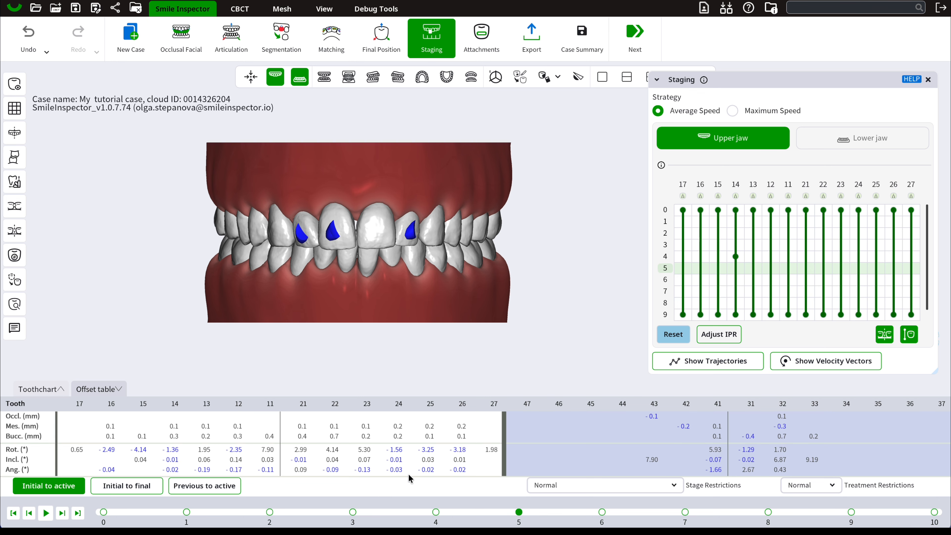
{"action": "mouse_move", "coordinate": [348, 435]}
{"action": "mouse_move", "coordinate": [437, 474]}
{"action": "left_click", "coordinate": [208, 486]}
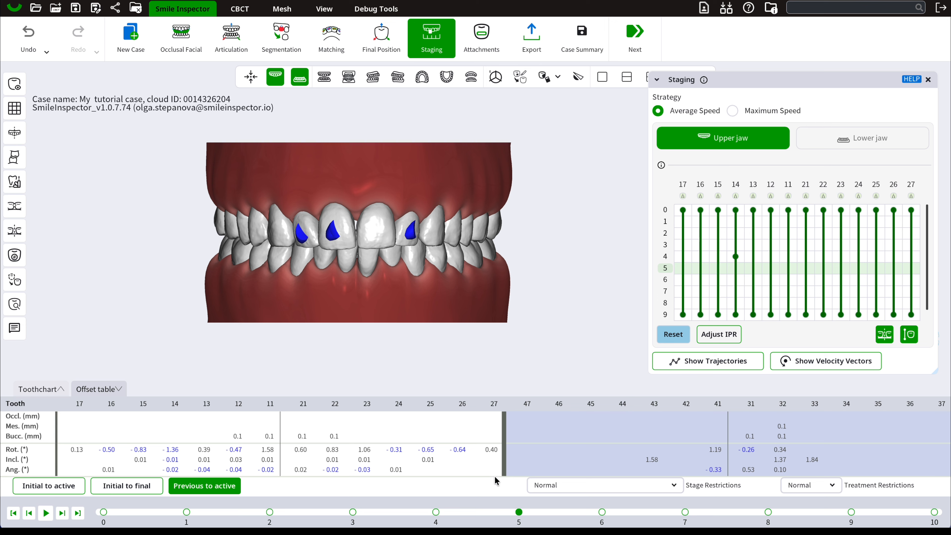
Set tooth 21's rotation at stage 5 to 0.6° in the offset table.
{"action": "double_click", "coordinate": [309, 458]}
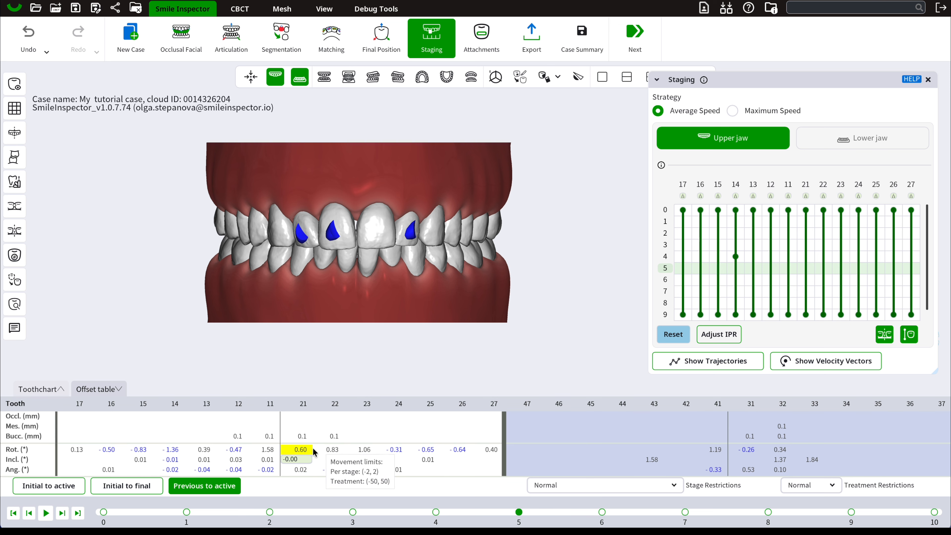
{"action": "double_click", "coordinate": [305, 448]}
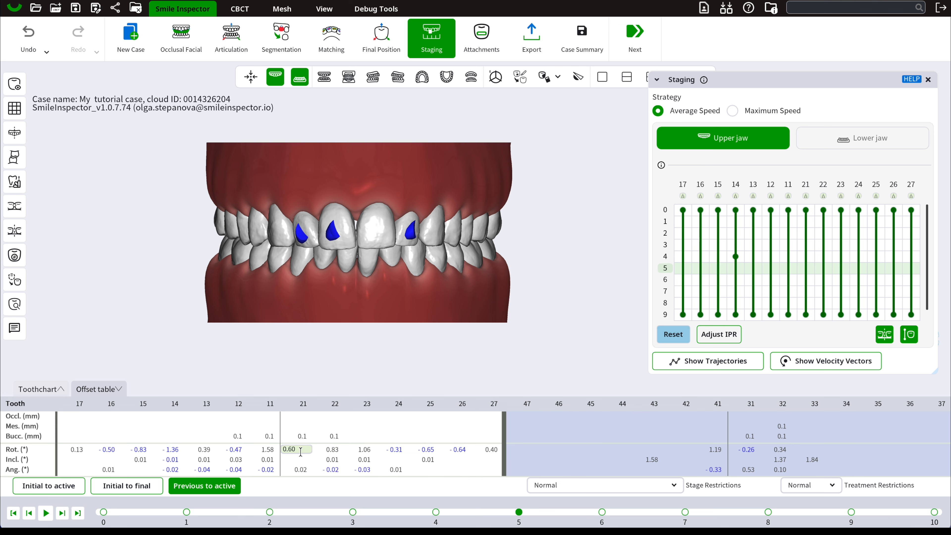
{"action": "key", "text": "ctrl+a"}
{"action": "key", "text": "BackSpace"}
{"action": "type", "text": "0.6"}
{"action": "key", "text": "Return"}
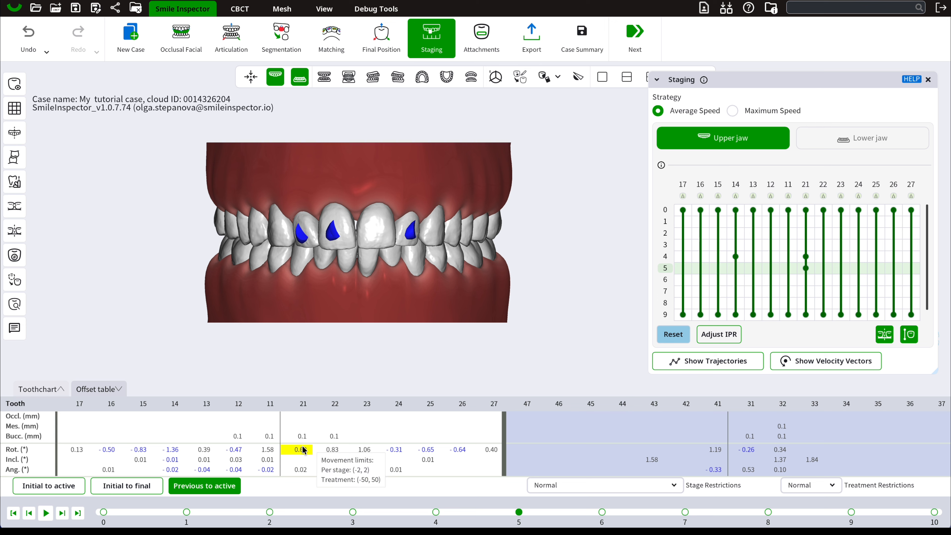
Move tooth 21's two intermediate key points to stages 2 and 6 in the upper jaw's chart.
{"action": "mouse_move", "coordinate": [807, 259]}
{"action": "left_click_drag", "start_coordinate": [807, 259], "coordinate": [806, 233]}
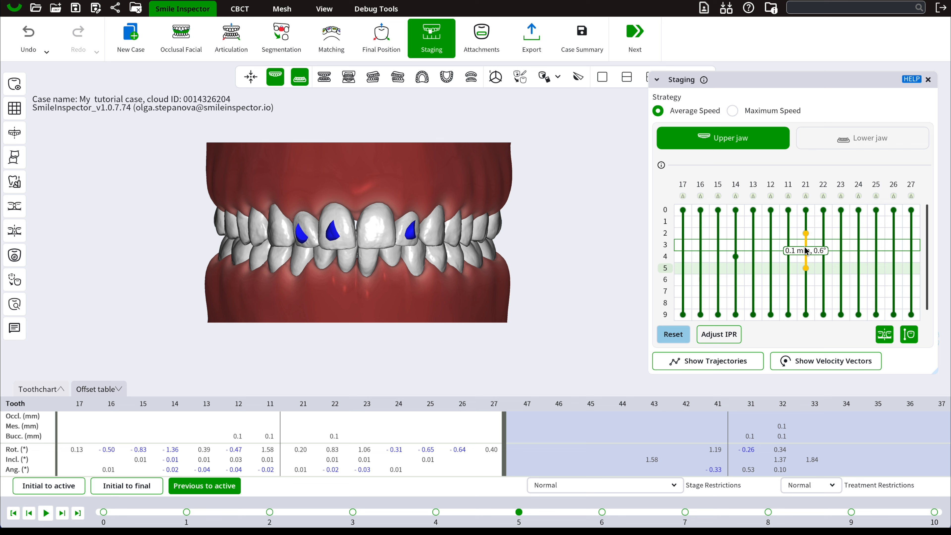
{"action": "left_click_drag", "start_coordinate": [806, 269], "coordinate": [806, 279]}
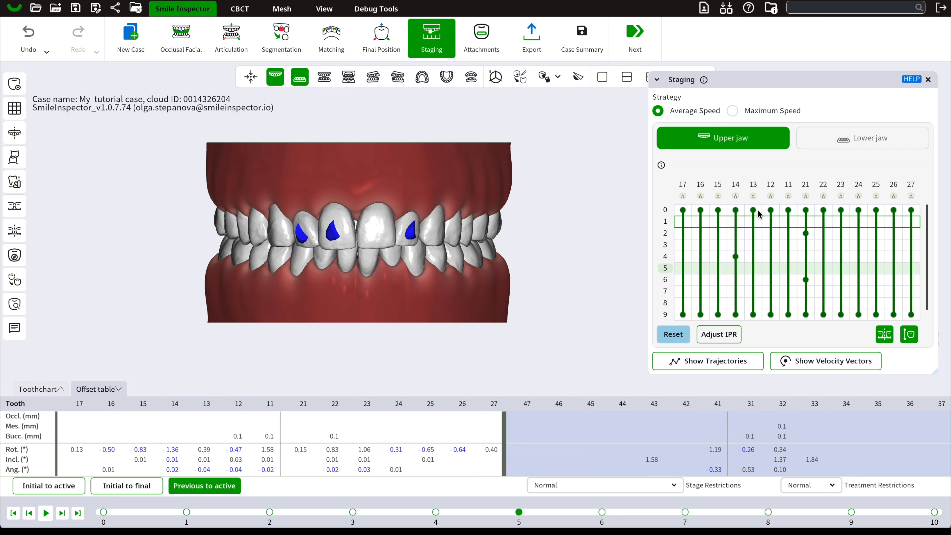
Inspect tooth 21's movement values for stages 2–6, and check the lower jaw's staging chart before returning to the upper jaw.
{"action": "left_click", "coordinate": [808, 262]}
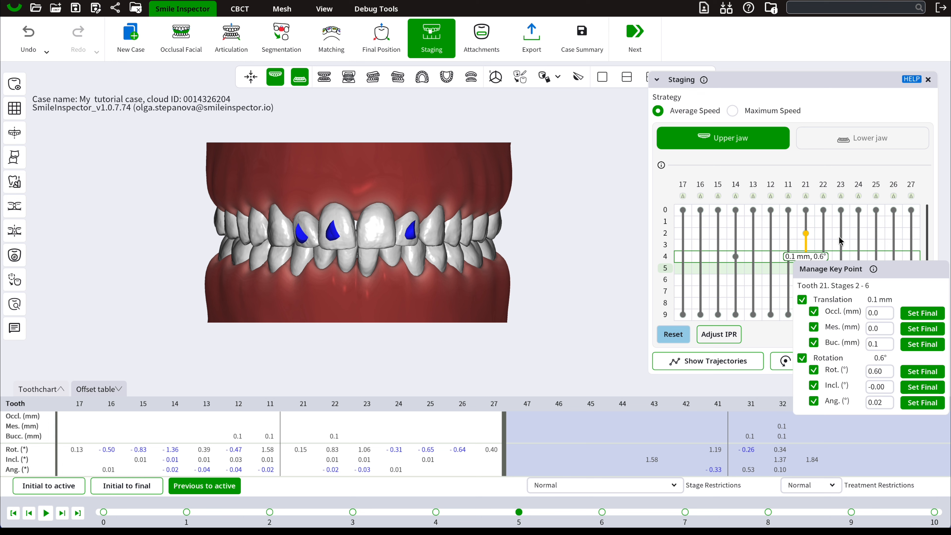
{"action": "left_click", "coordinate": [834, 231]}
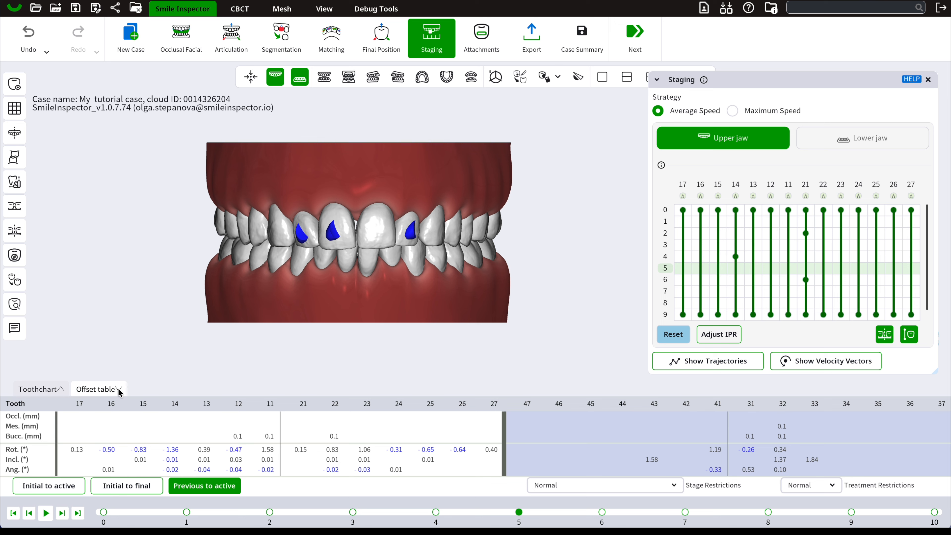
{"action": "left_click", "coordinate": [853, 145]}
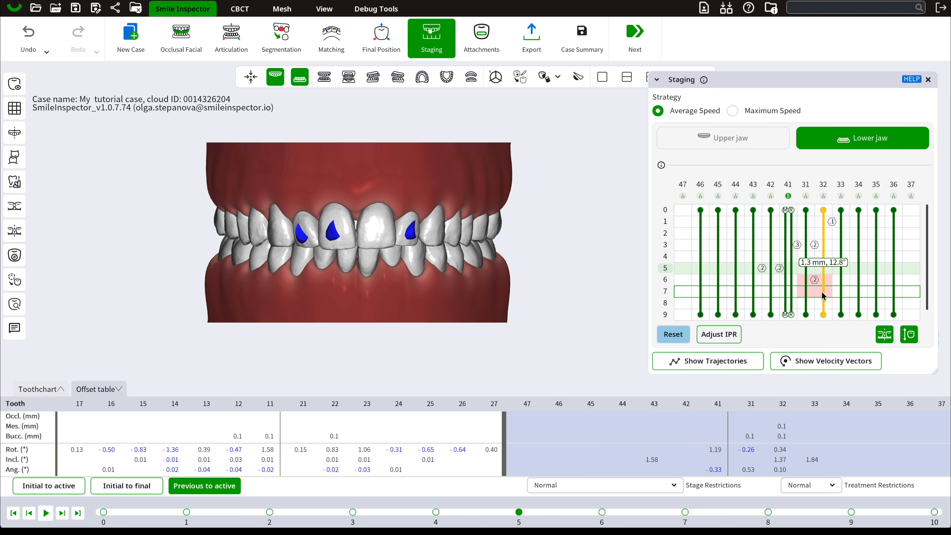
{"action": "left_click", "coordinate": [743, 144]}
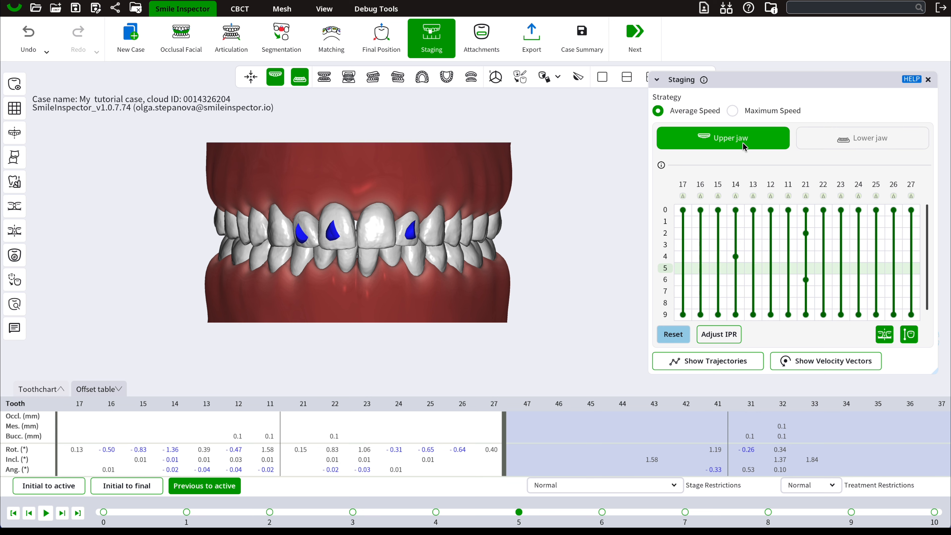